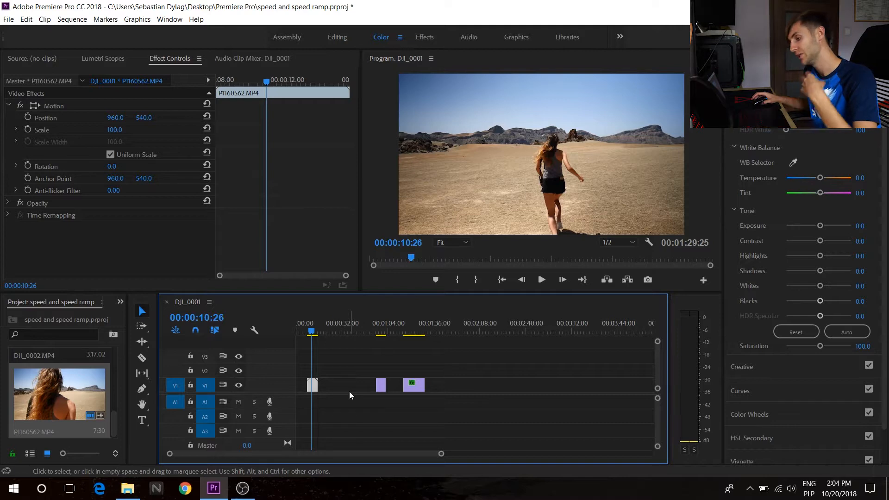
Zoom the timeline in on the clip and play it back from about 8 seconds.
left_click_drag(441, 454, 289, 454)
left_click(365, 331)
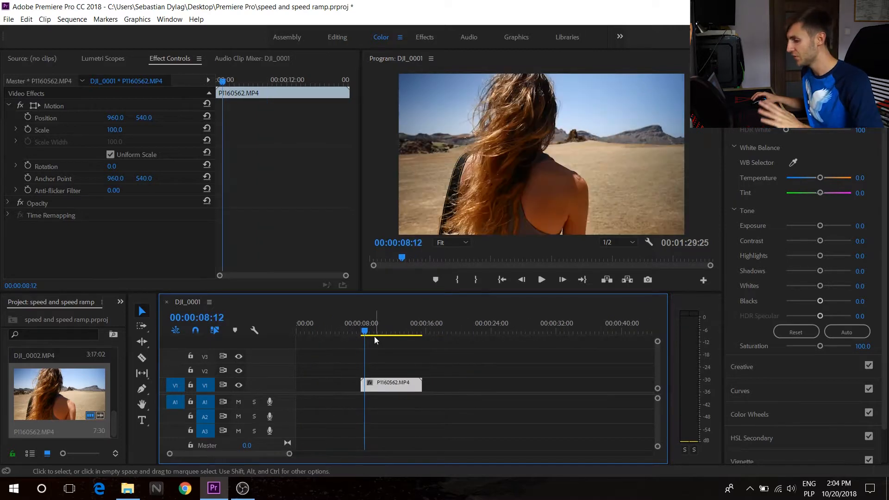
left_click(540, 279)
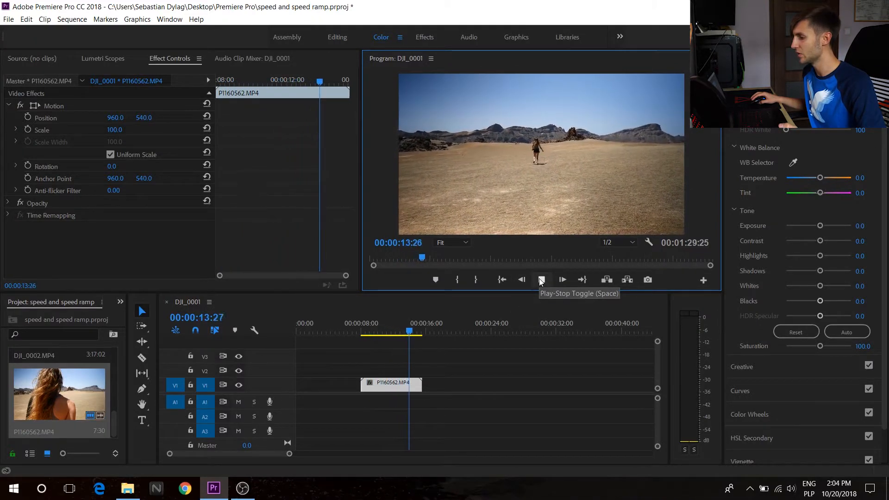
left_click(540, 280)
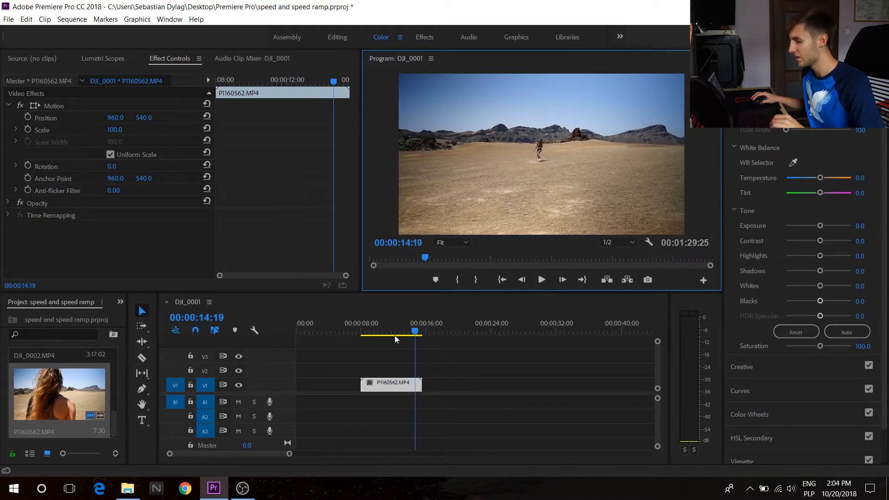
left_click_drag(394, 334, 379, 333)
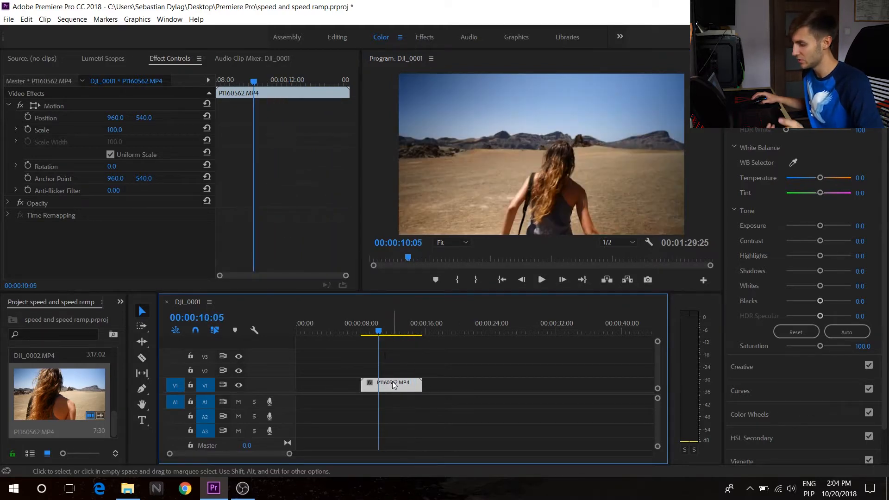
right_click(394, 384)
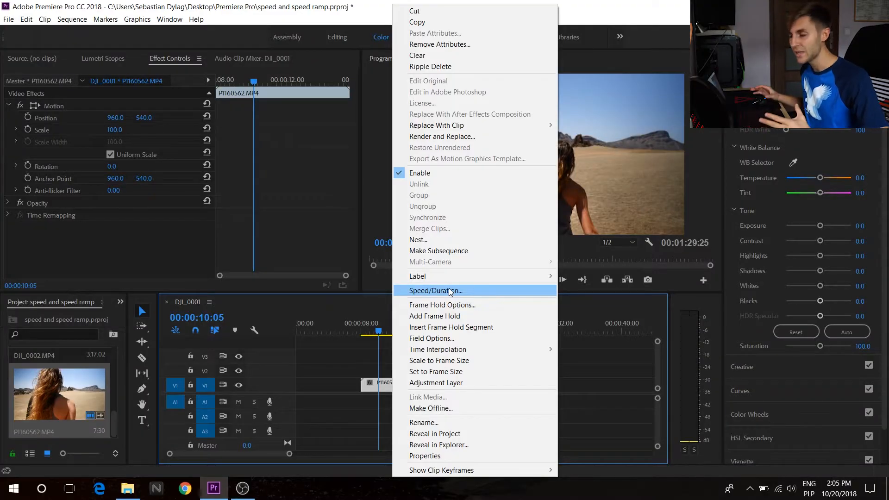
left_click(449, 290)
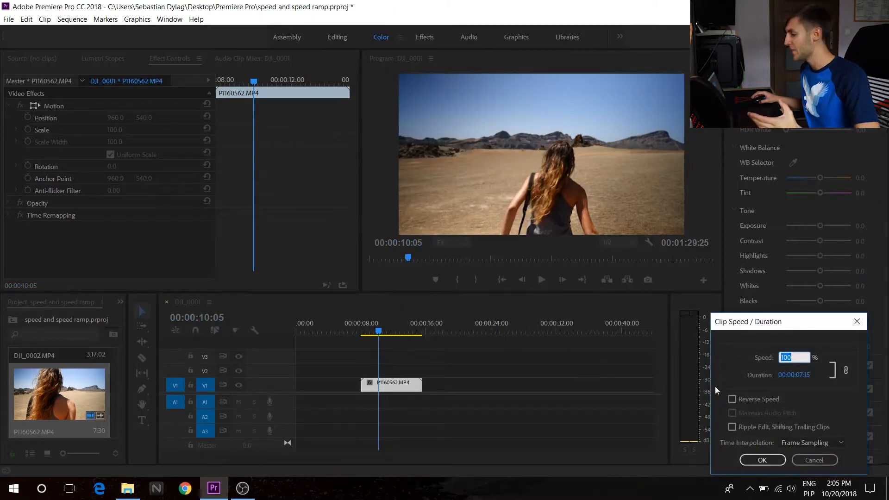
left_click_drag(780, 324, 714, 276)
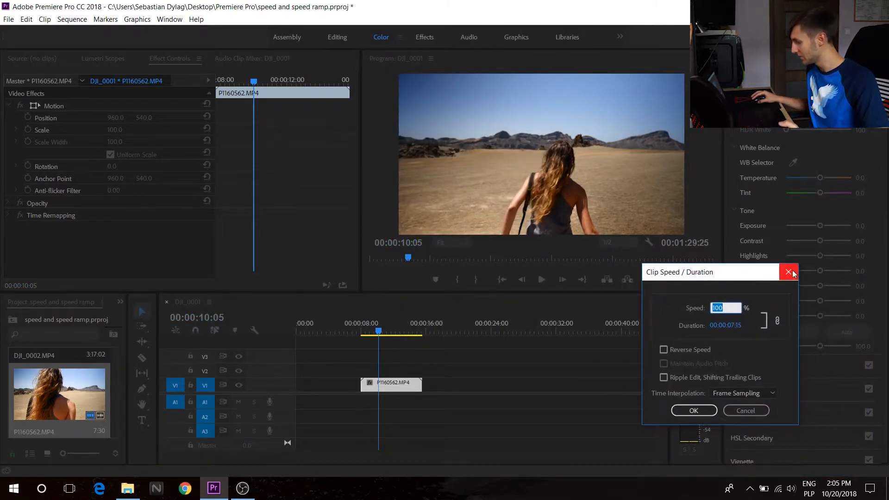
left_click(793, 273)
Set the whole clip's speed to 50%.
right_click(390, 383)
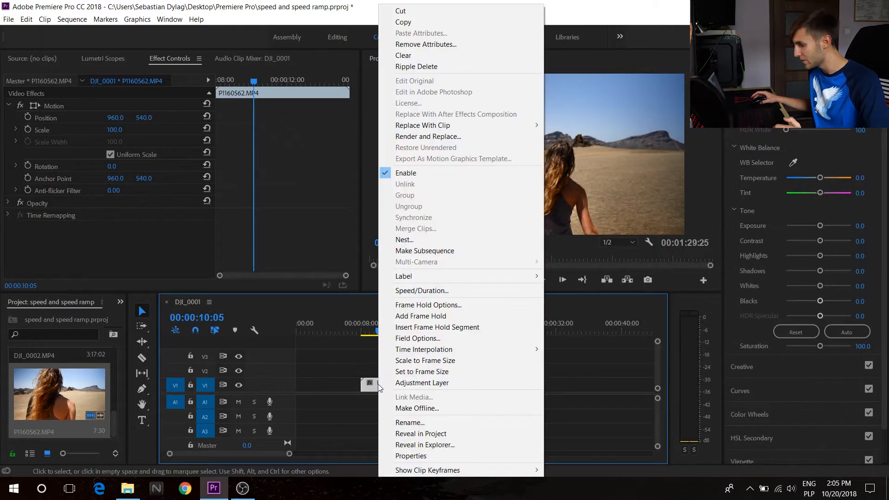
left_click(428, 302)
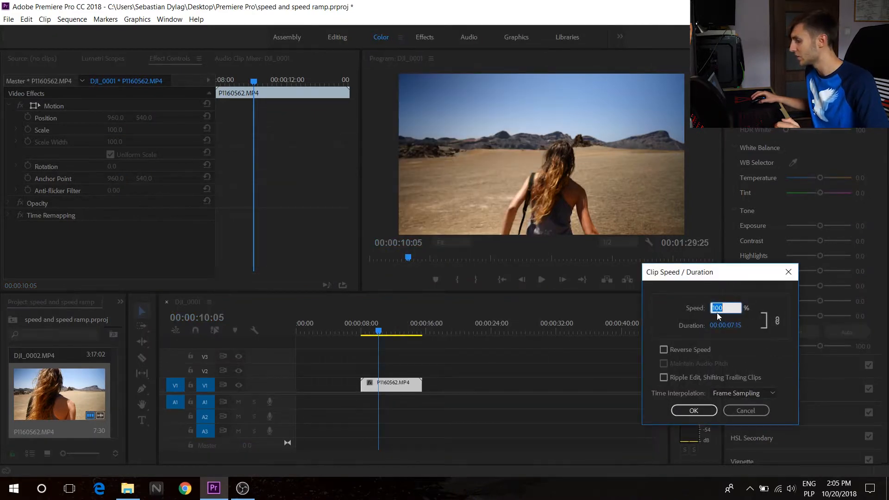
type("50")
key("Return")
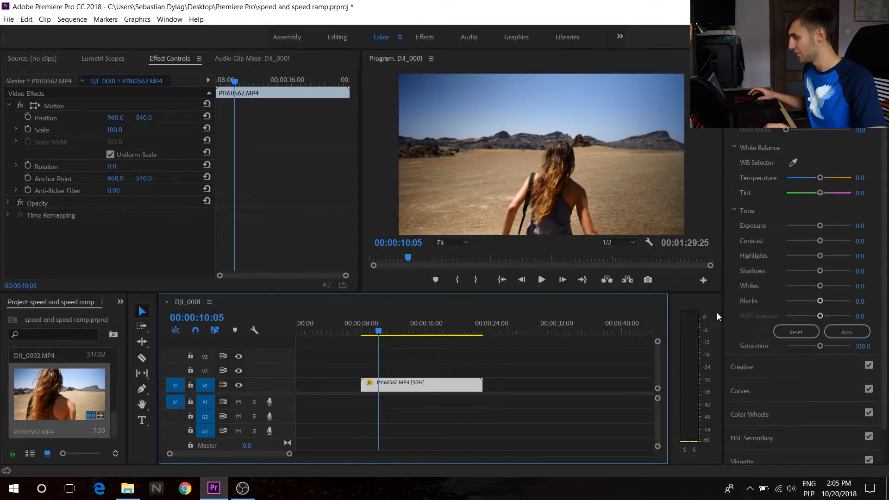
Play back the slowed clip from its start.
left_click_drag(376, 313, 366, 319)
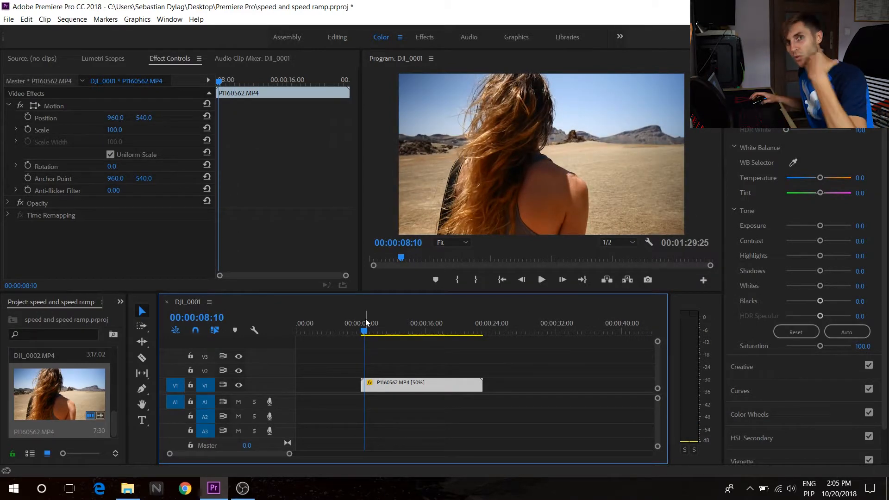
left_click(533, 283)
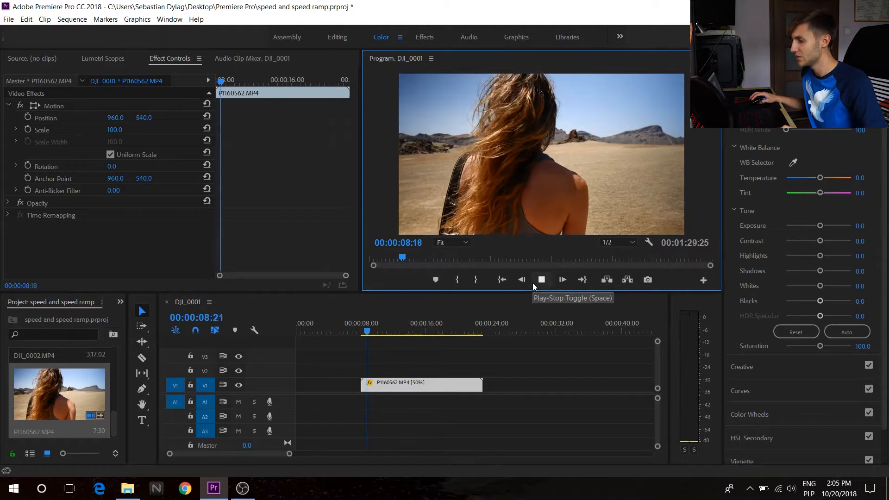
left_click(514, 290)
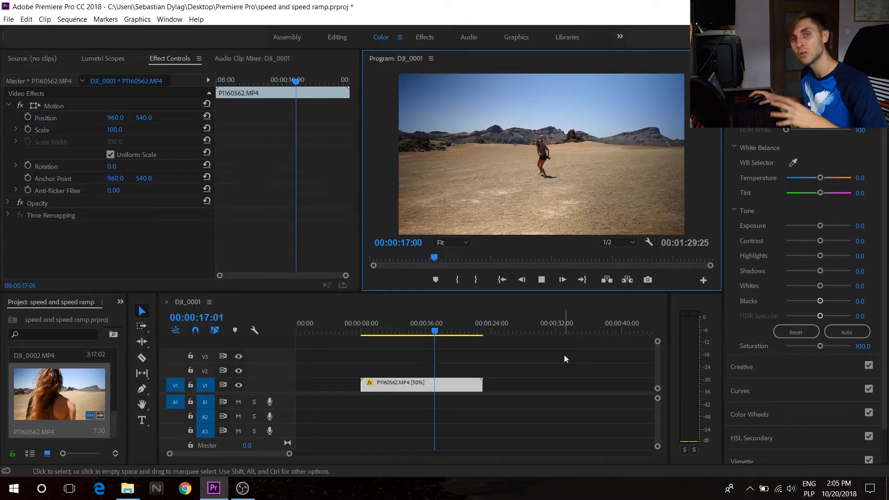
left_click(542, 280)
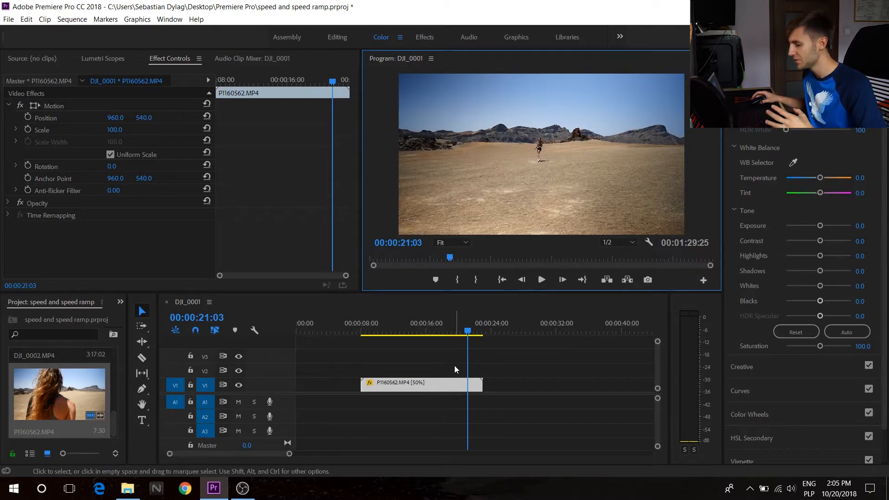
Set the clip's speed back to 100%.
right_click(449, 382)
left_click(501, 288)
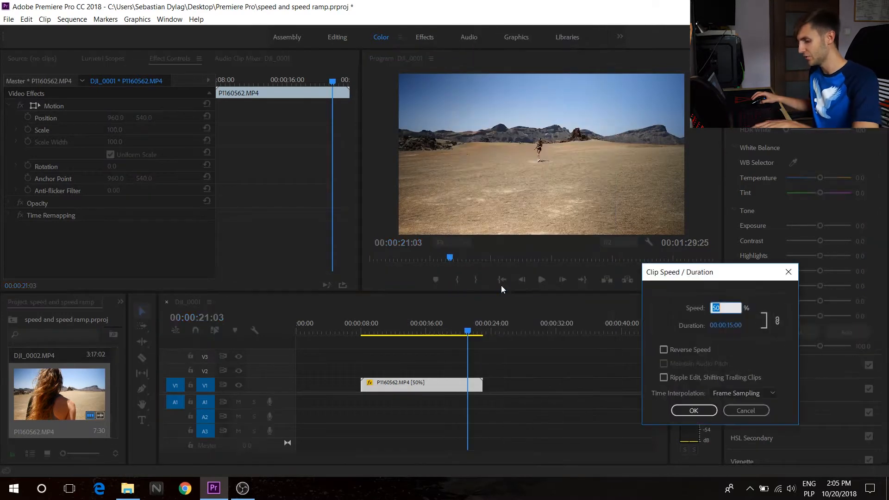
type("100")
key("Return")
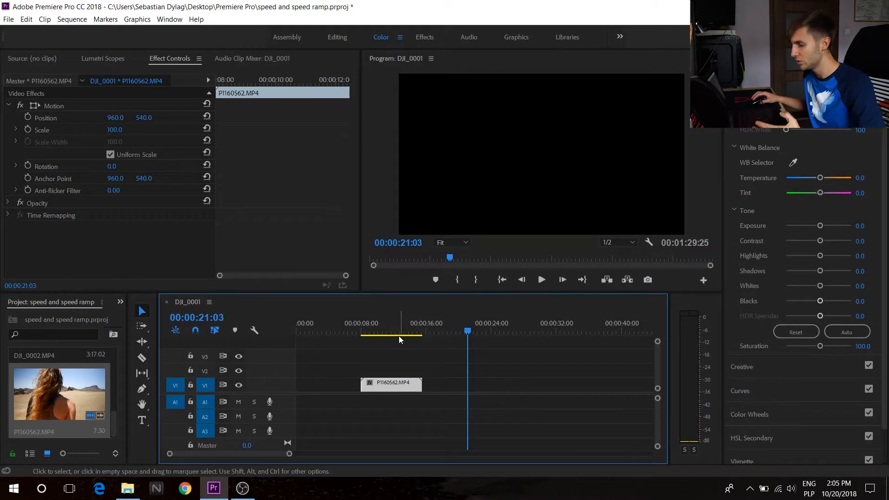
Split the clip at about 00:00:11:26 and return to the Selection tool.
left_click_drag(364, 326, 394, 337)
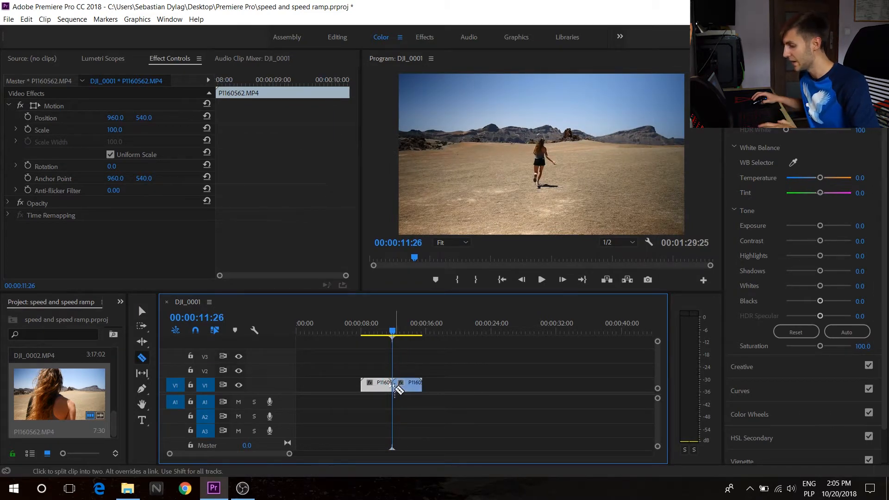
key("v")
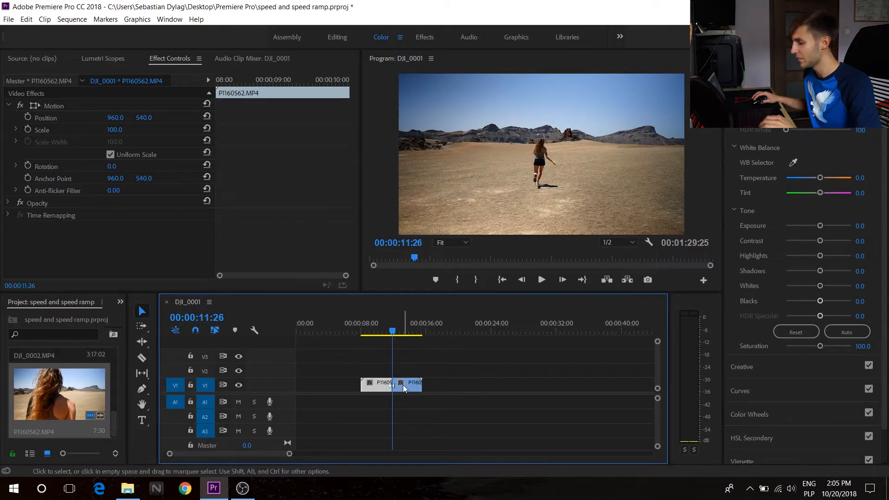
Set the second segment's speed to 50%.
left_click(407, 385)
right_click(407, 385)
left_click(446, 291)
type("50")
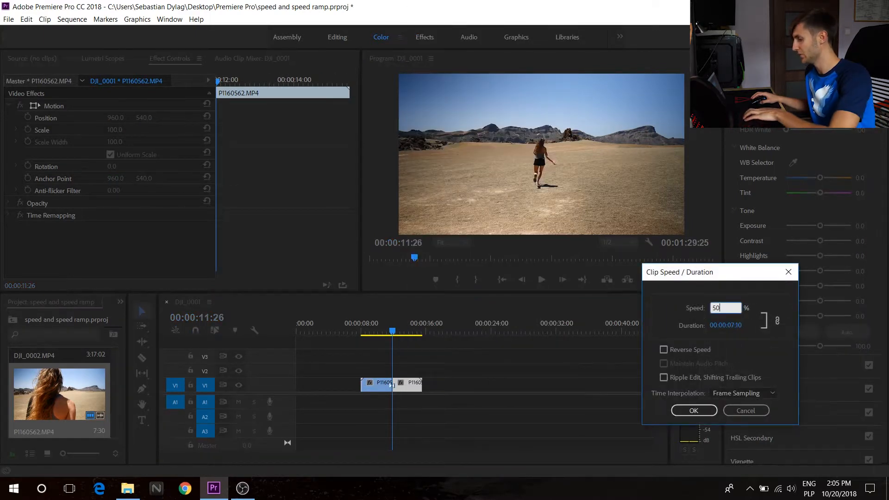
key("Return")
Play back the sequence from the start of the clip.
left_click(360, 329)
key("space")
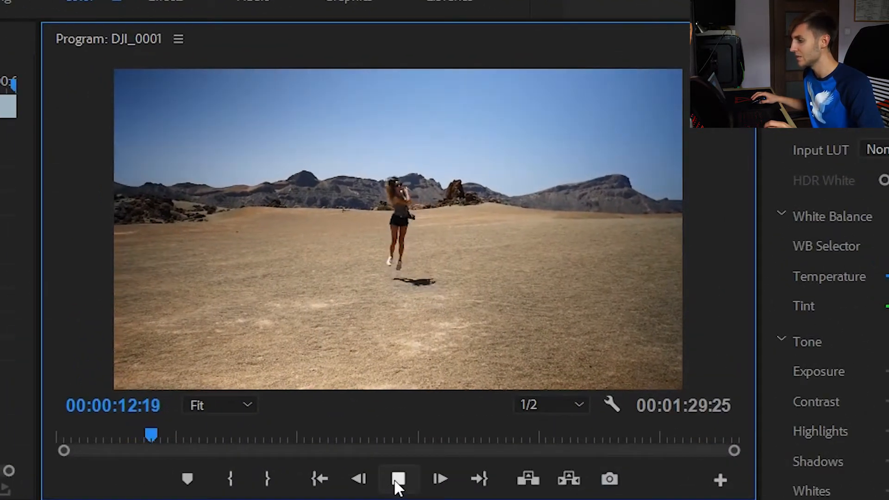
left_click(397, 480)
Split the slowed segment at about 00:00:13:18.
left_click_drag(410, 326, 409, 330)
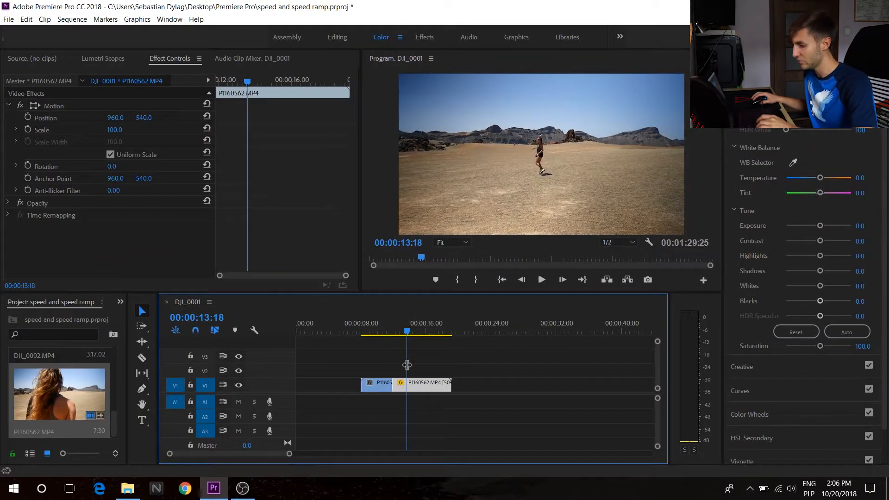
left_click(408, 384)
key("v")
Set the third segment's speed to 100%.
right_click(422, 385)
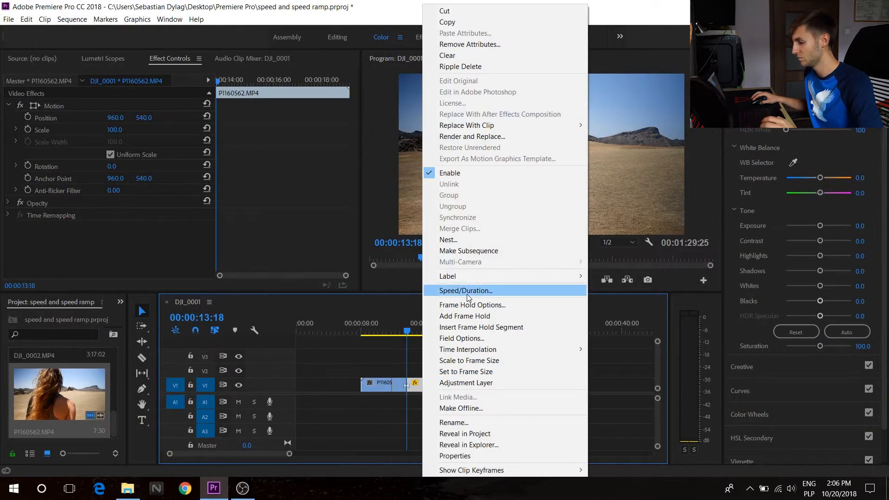
left_click(474, 290)
type("100")
key("Return")
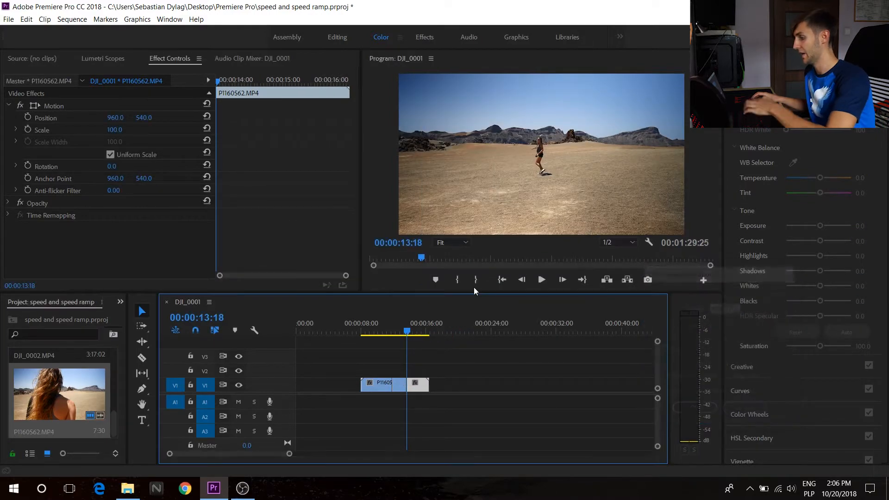
Play back the sequence to review the speed ramp.
left_click(388, 328)
left_click(544, 282)
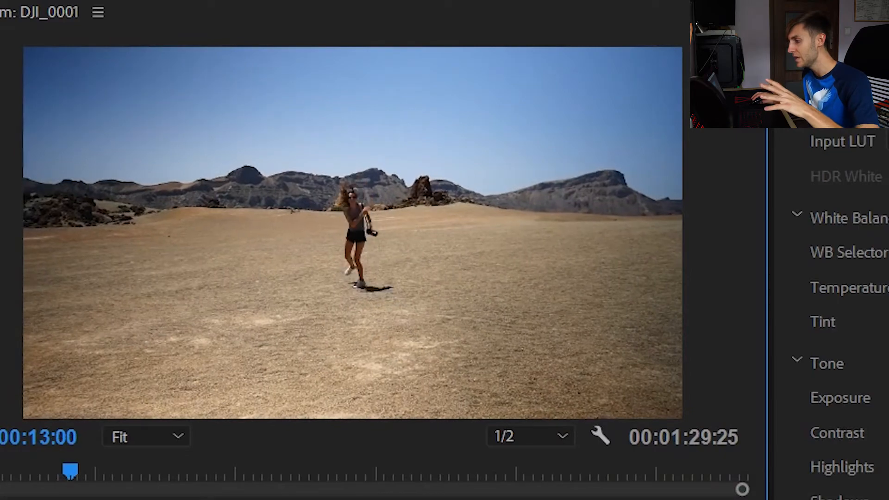
left_click(483, 364)
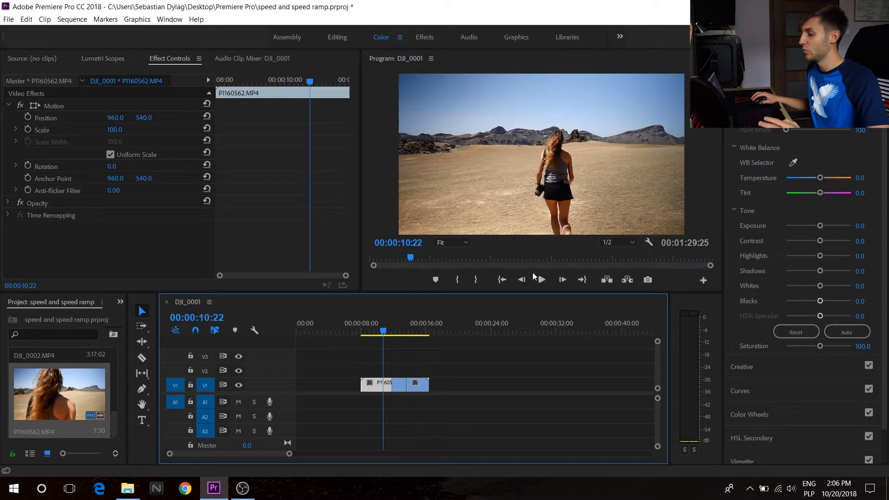
left_click(541, 278)
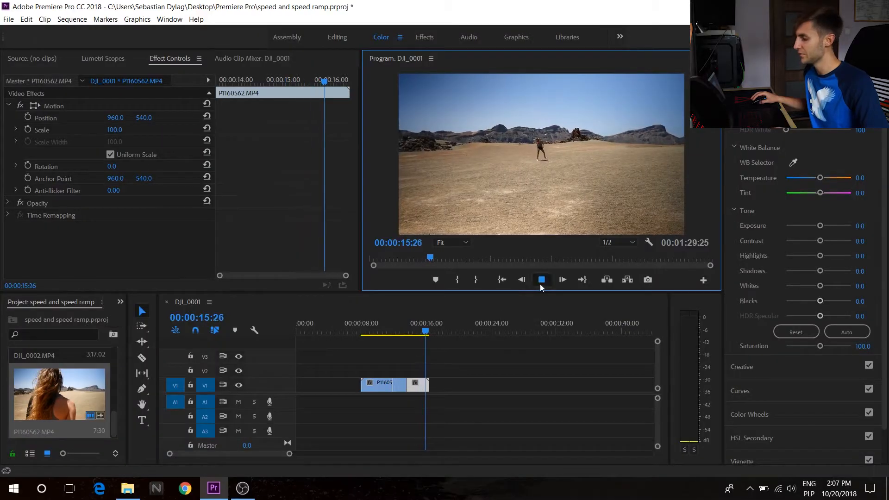
left_click(540, 283)
Move the last segment to the right along the track.
left_click_drag(425, 331, 387, 342)
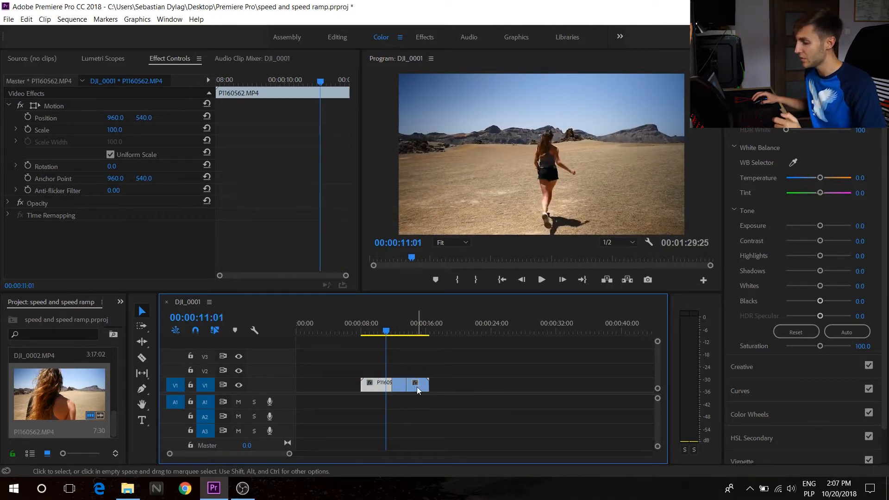
left_click_drag(417, 390, 434, 390)
Change the last segment's speed in the Clip Speed / Duration dialog.
left_click(433, 324)
left_click_drag(434, 330, 434, 335)
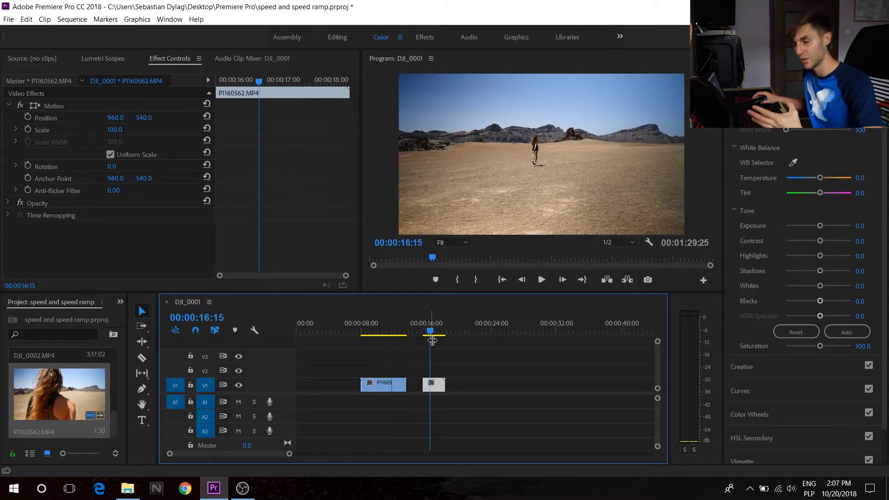
right_click(430, 385)
left_click(475, 292)
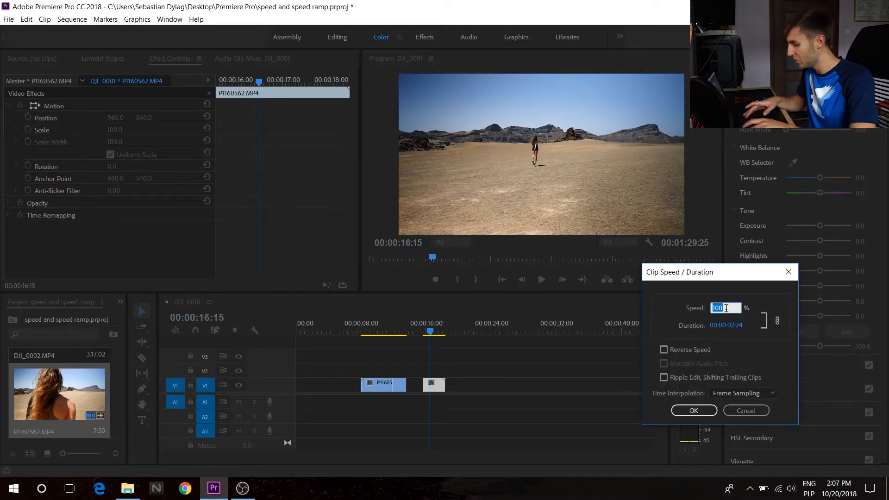
key("Return")
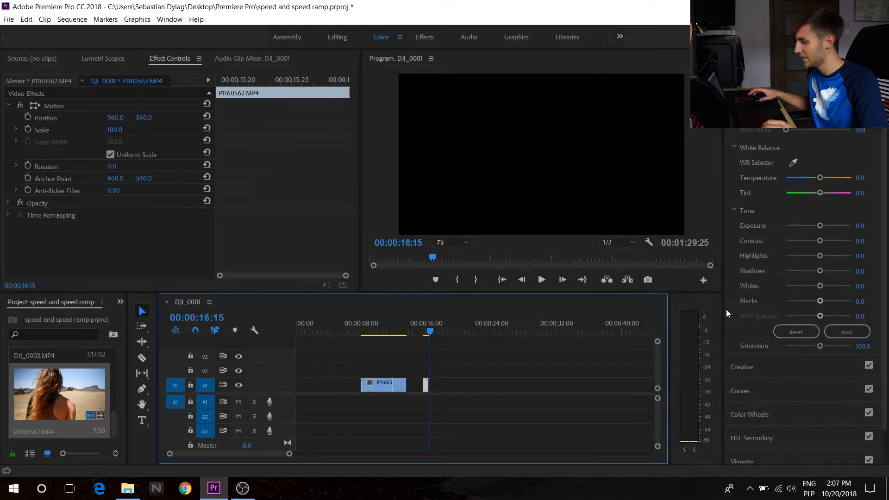
Move the last segment back against the slowed segment and play the cut.
left_click_drag(423, 385, 408, 386)
left_click(404, 332)
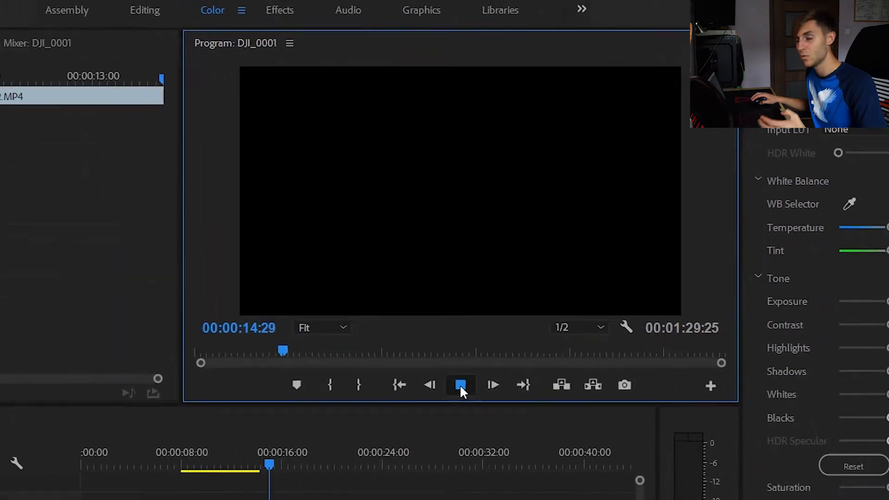
key("space")
Open the slowed segment's speed settings and confirm them.
right_click(398, 396)
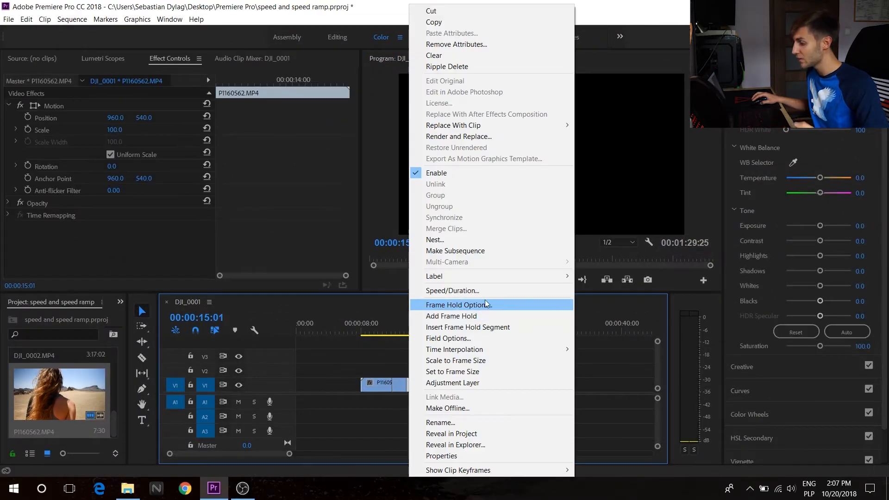
left_click(486, 291)
key("Return")
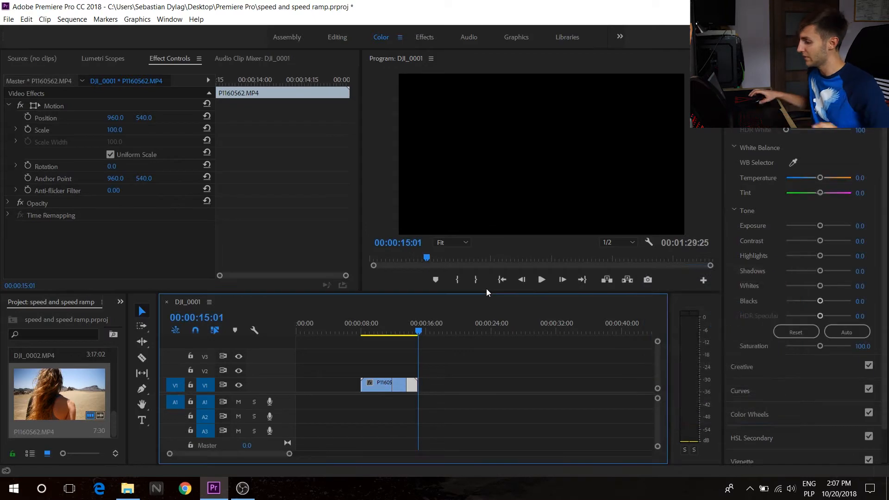
Play back the speed ramp from about 00:00:10:01.
left_click(381, 332)
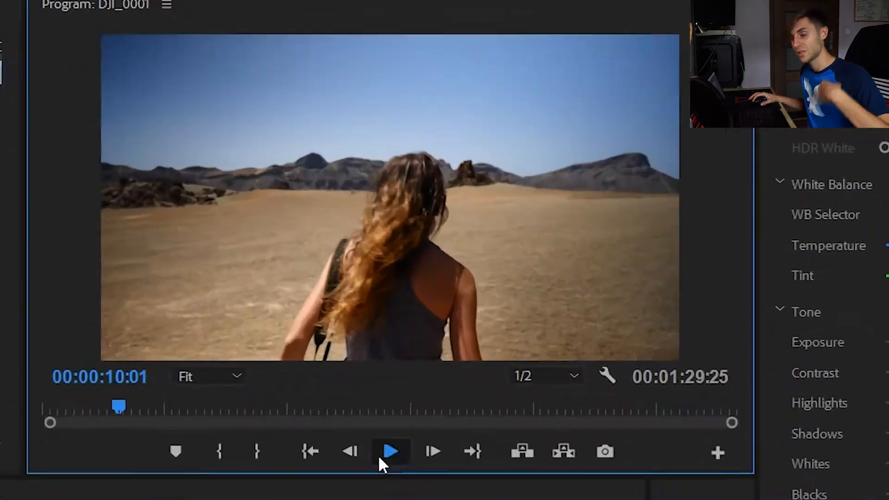
left_click(541, 280)
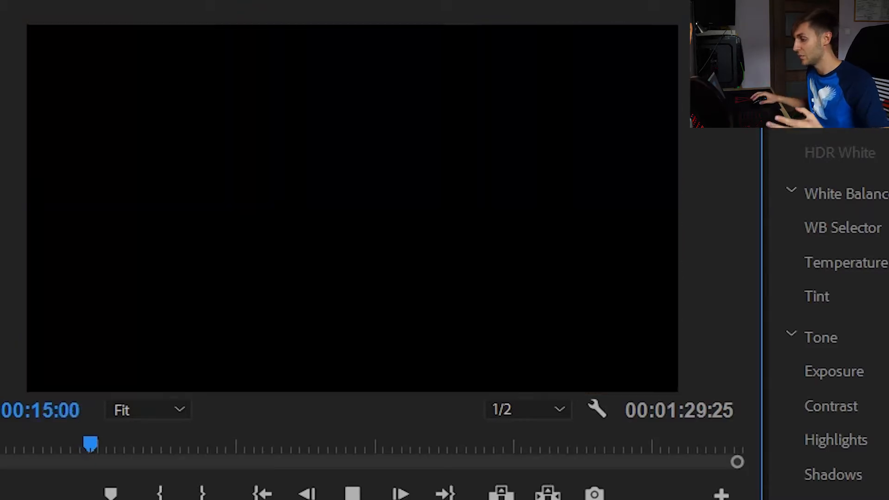
Move the first drone clip right and place the second drone clip directly after it, then play the join.
left_click(359, 496)
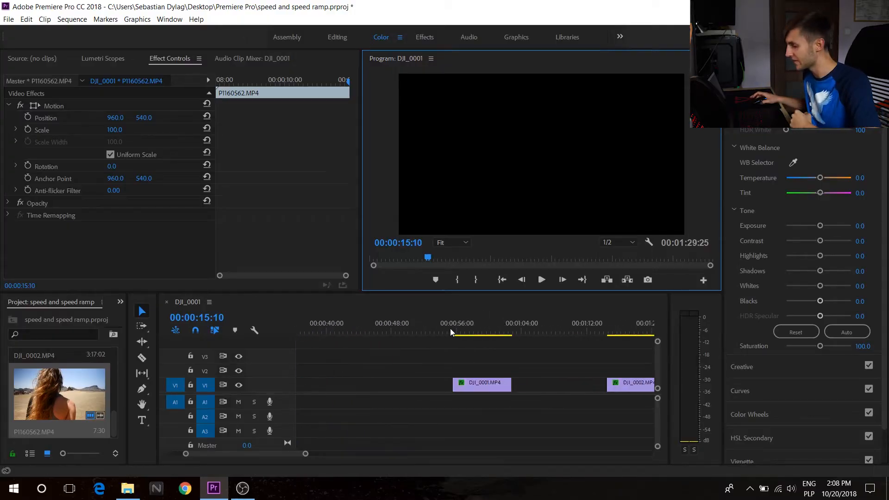
scroll(450, 329, "right", 4)
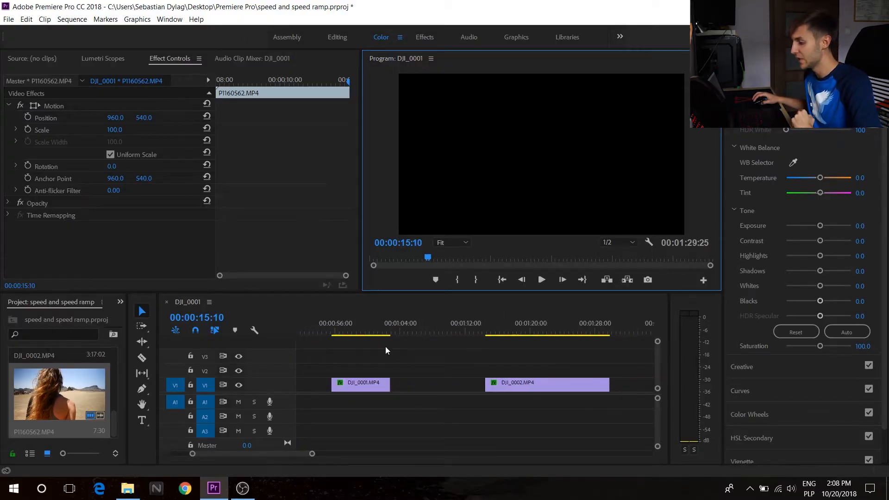
left_click_drag(368, 388, 433, 388)
left_click(406, 326)
left_click_drag(526, 382, 480, 388)
left_click(541, 280)
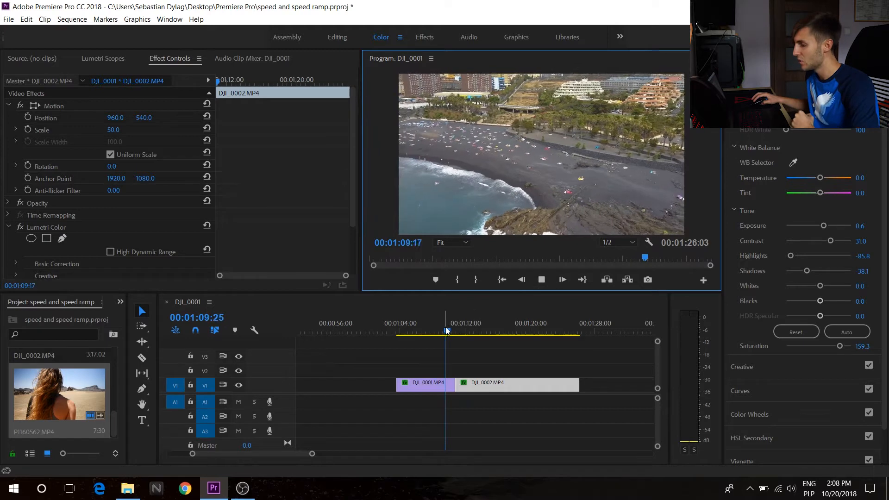
Move the DJI_0002 clip further right, leaving a gap after the DJI_0001 clip.
left_click(487, 342)
left_click_drag(486, 339, 451, 359)
left_click_drag(508, 383, 542, 384)
left_click_drag(442, 315, 433, 319)
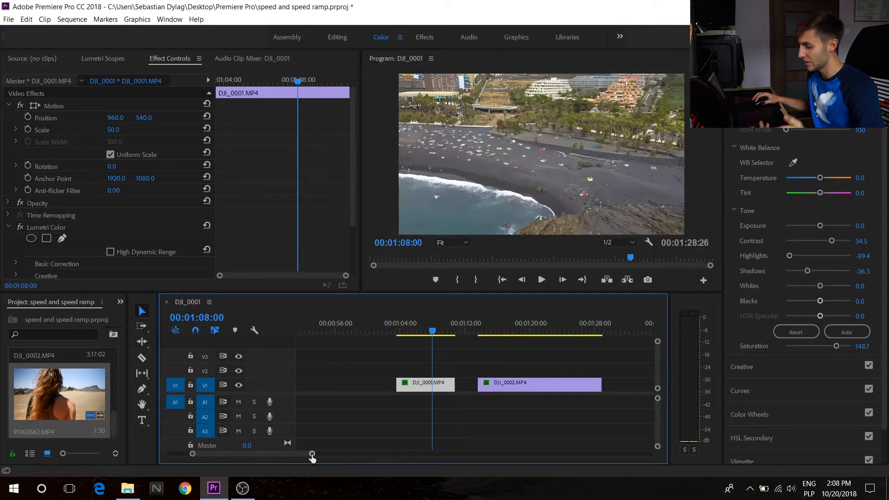
Cut DJI_0001 at 00:01:07:23 and set the trailing segment's speed to 200%.
left_click_drag(311, 454, 298, 456)
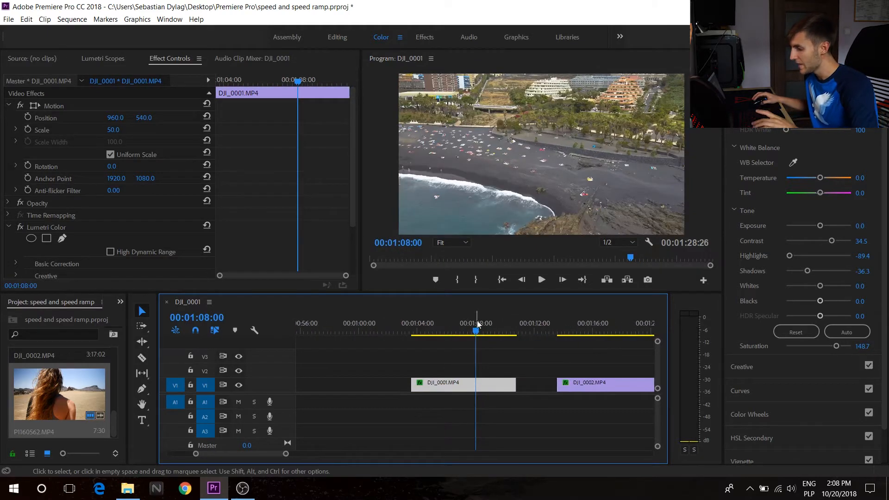
key("Left")
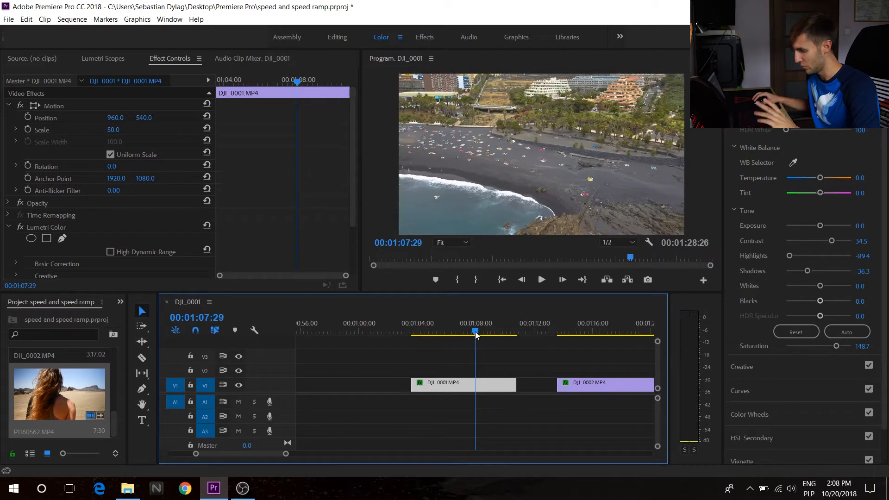
left_click_drag(475, 332, 472, 332)
key("c")
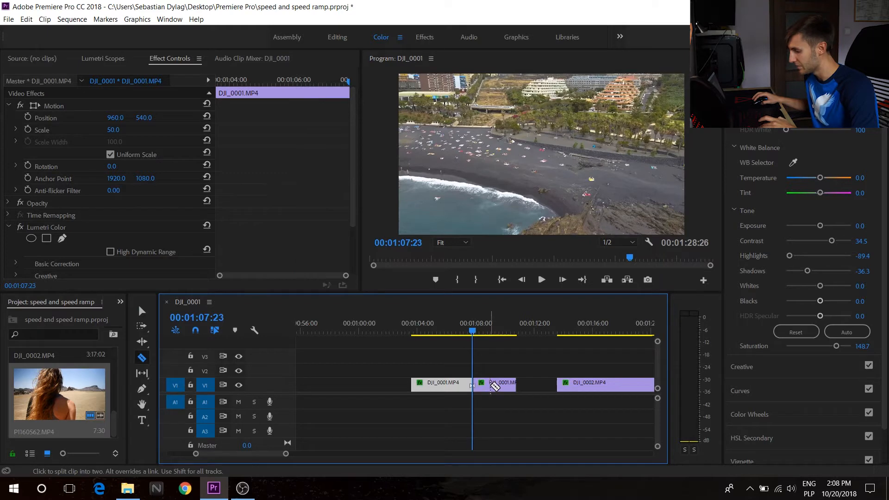
key("v")
right_click(493, 387)
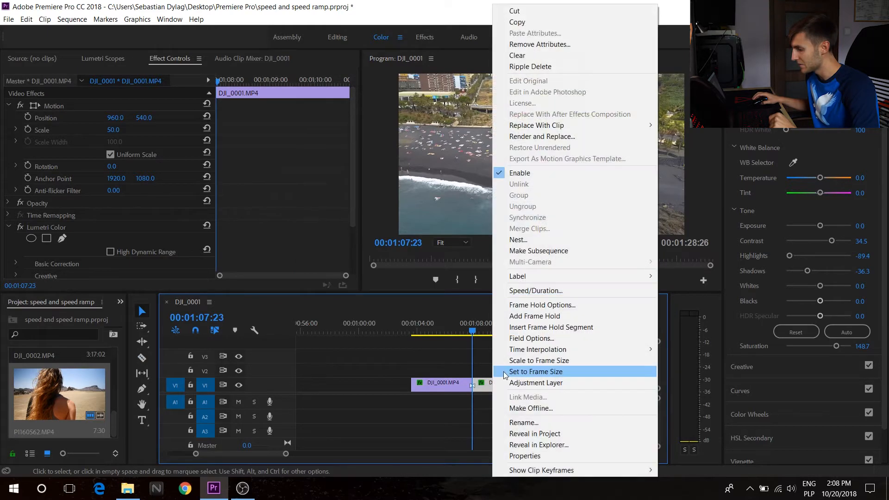
left_click(540, 291)
type("200")
key("Return")
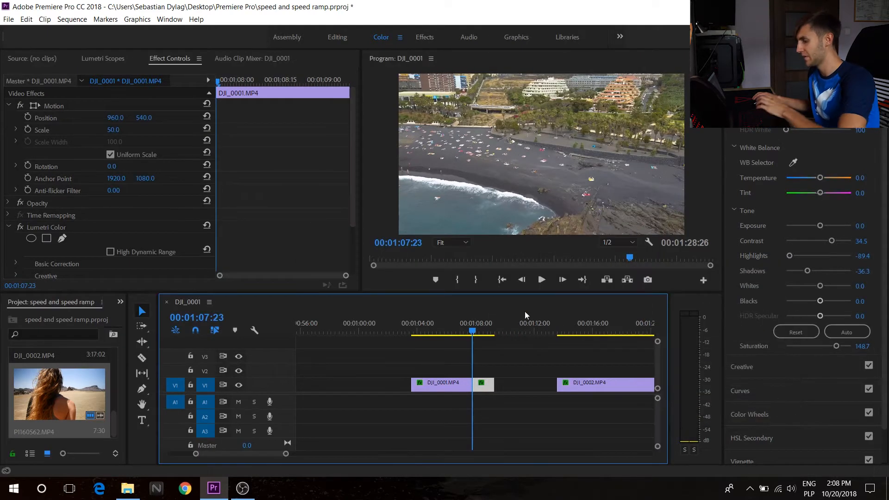
Cut DJI_0001 again at 00:01:08:01 and set the following segment's speed to 400%.
left_click(477, 331)
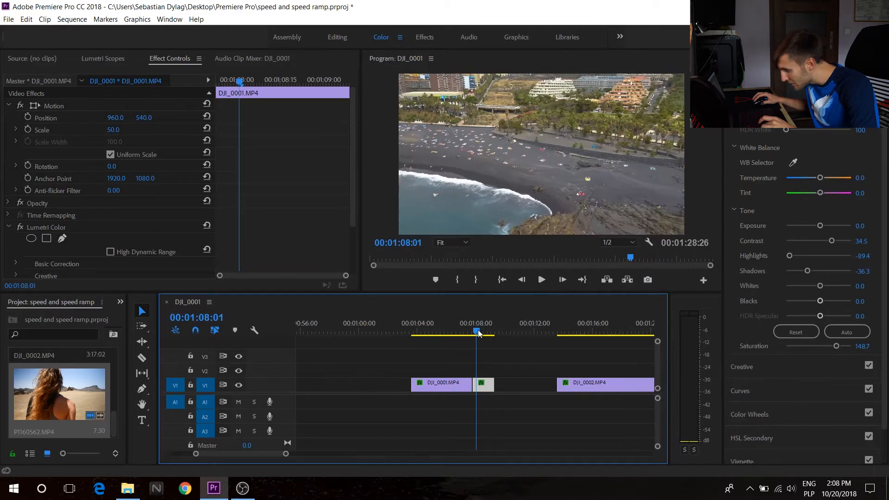
key("c")
left_click(480, 384)
key("v")
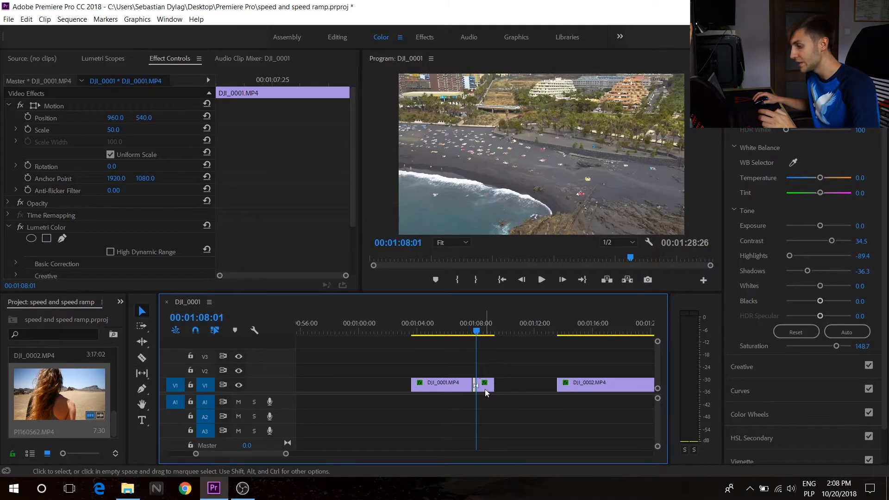
right_click(485, 389)
left_click(533, 288)
type("4")
key("Return")
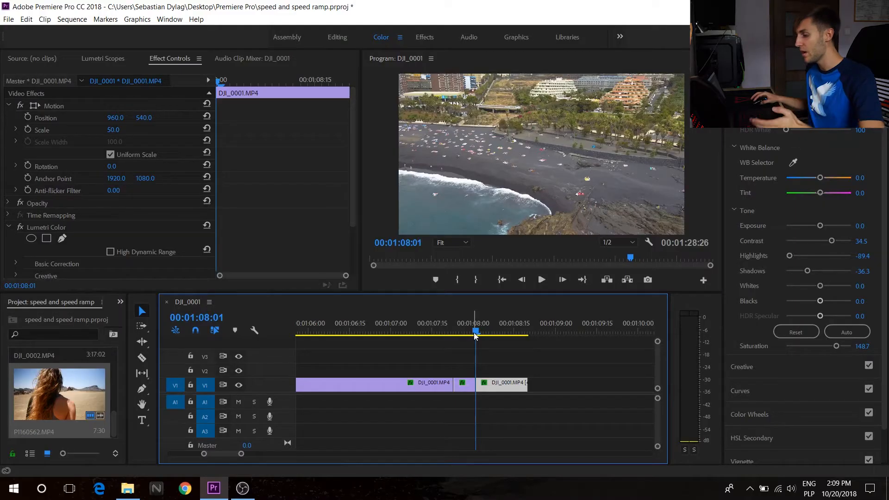
Cut at 00:01:08:08 and set the last DJI_0001 segment's speed to 800%.
left_click_drag(475, 333, 494, 333)
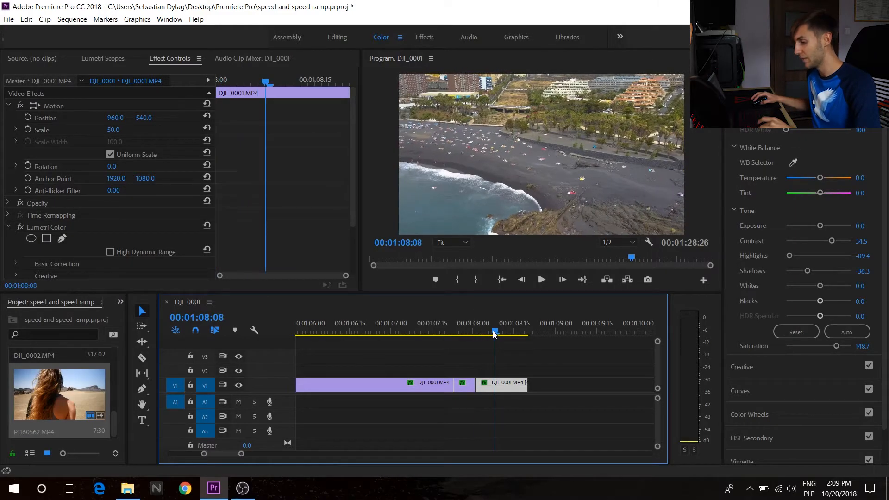
key("c")
left_click(495, 384)
key("v")
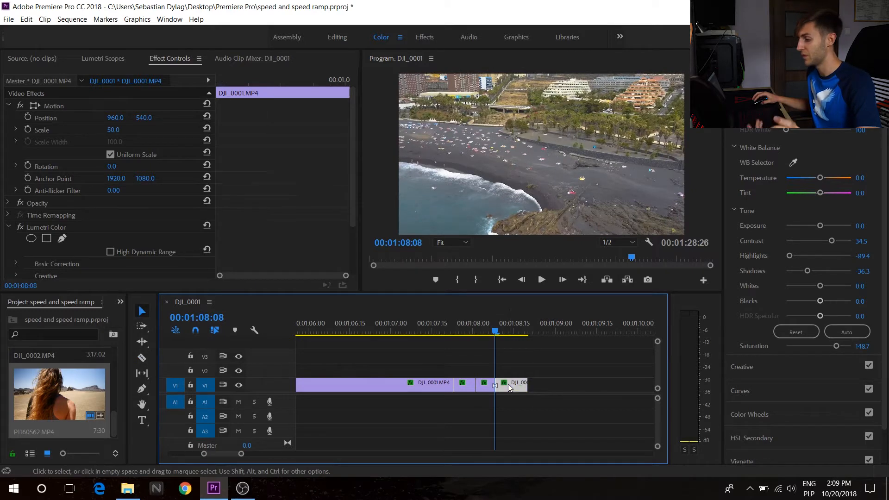
right_click(504, 383)
left_click(518, 381)
right_click(518, 391)
left_click(555, 295)
type("800")
key("Return")
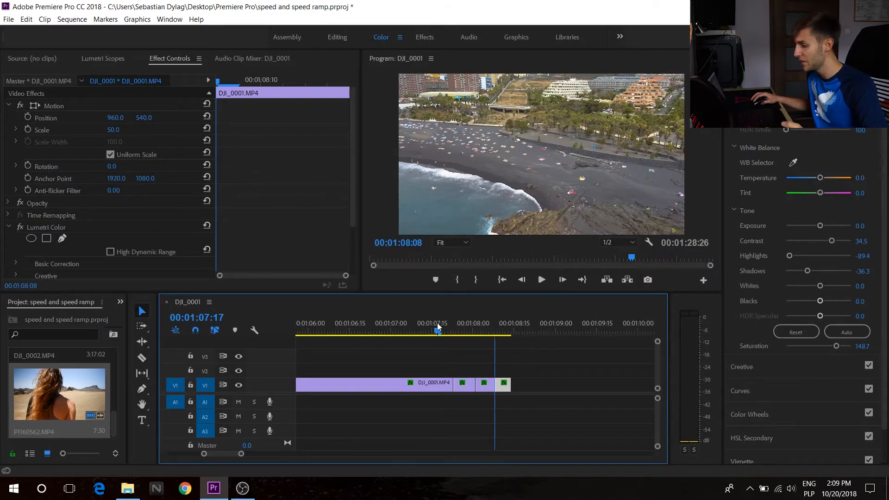
Play back the sped-up ending of the first clip.
left_click(542, 281)
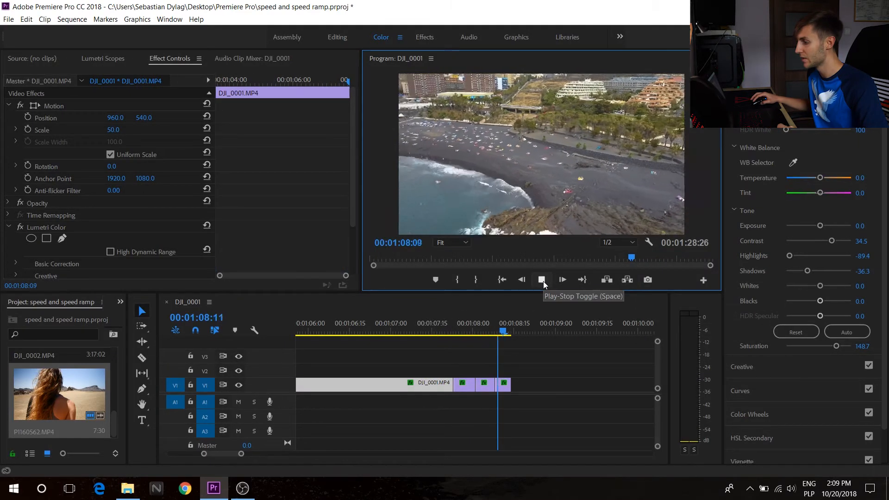
left_click(542, 280)
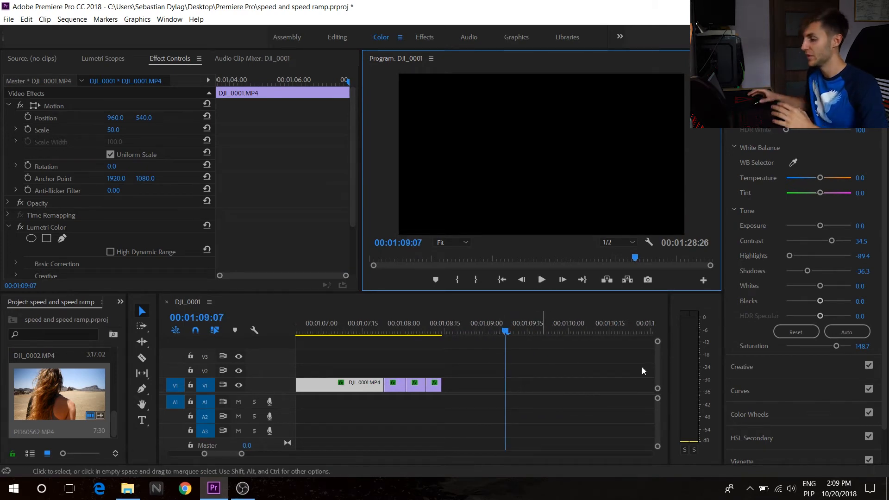
left_click_drag(385, 324, 417, 357)
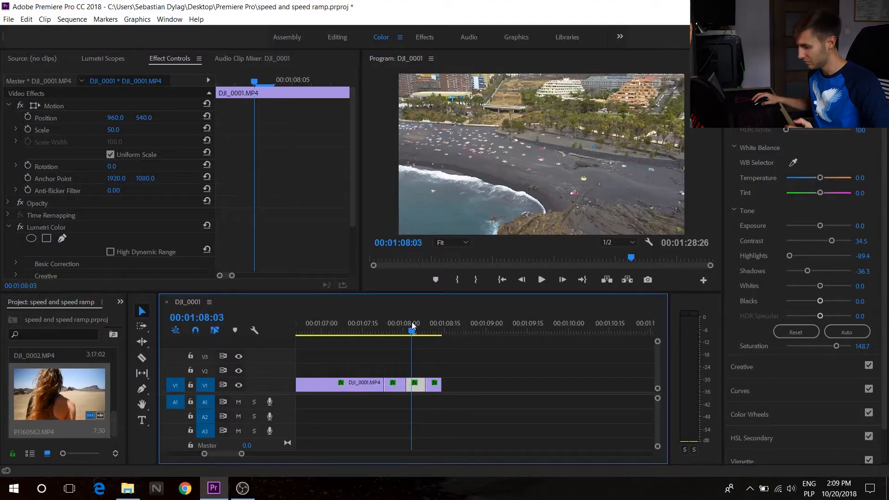
left_click_drag(412, 324, 371, 326)
left_click(537, 283)
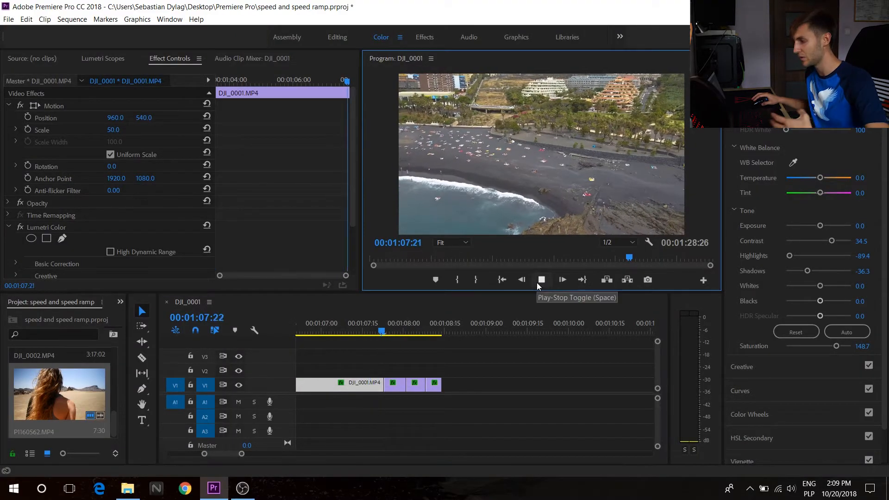
left_click(540, 280)
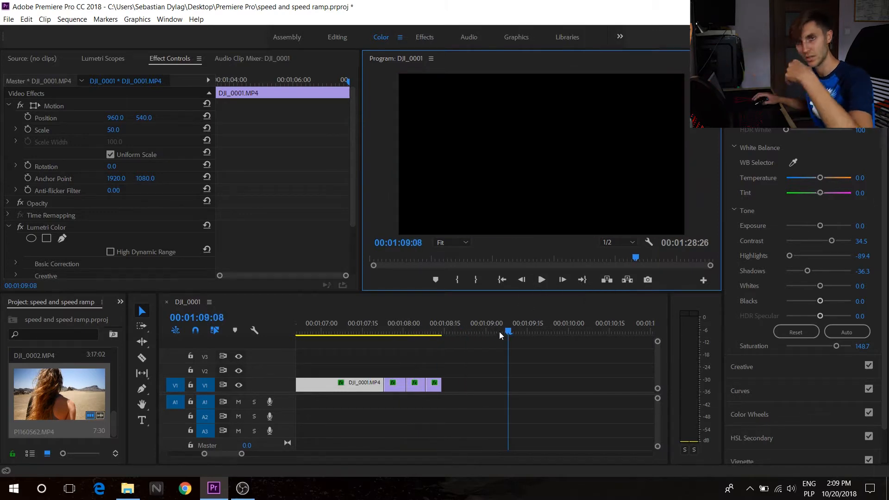
Ripple delete the gap so DJI_0002 follows the ramped segments directly.
right_click(515, 389)
left_click(532, 403)
left_click_drag(454, 332, 585, 368)
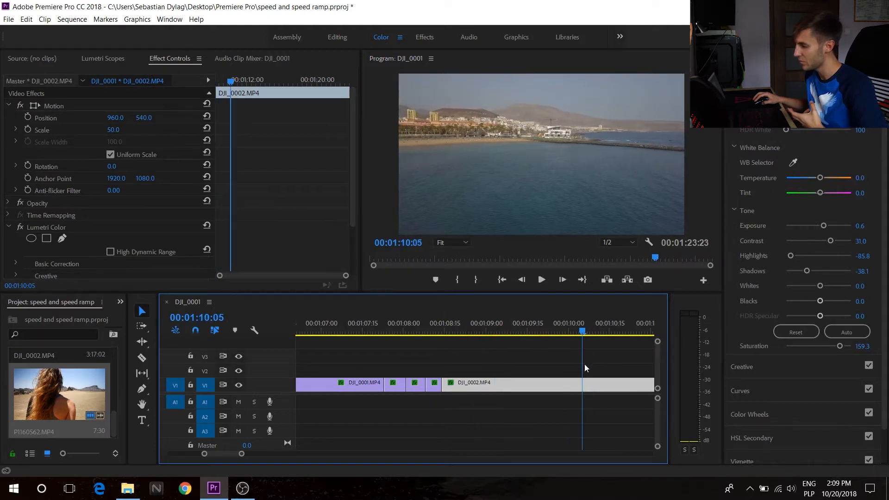
Set the DJI_0002 clip's speed to 800% and move it back against the first clip's segments.
right_click(569, 388)
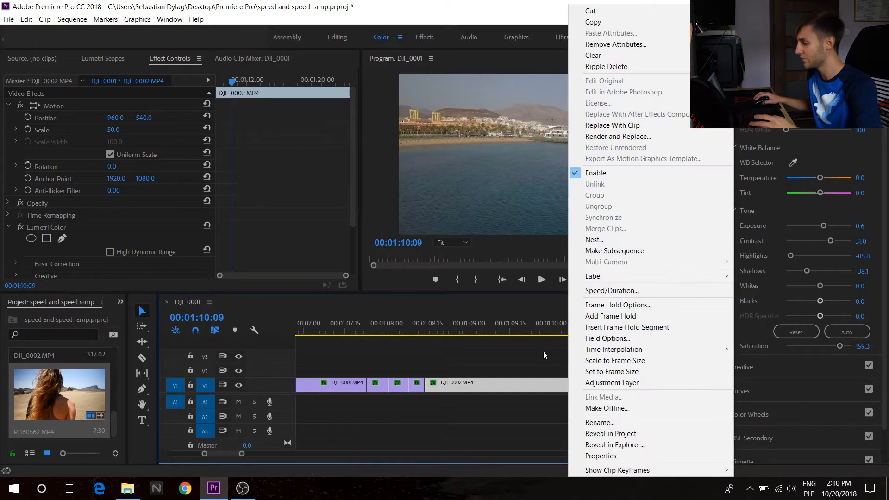
left_click(428, 386)
left_click_drag(428, 386, 491, 387)
right_click(530, 386)
left_click(578, 290)
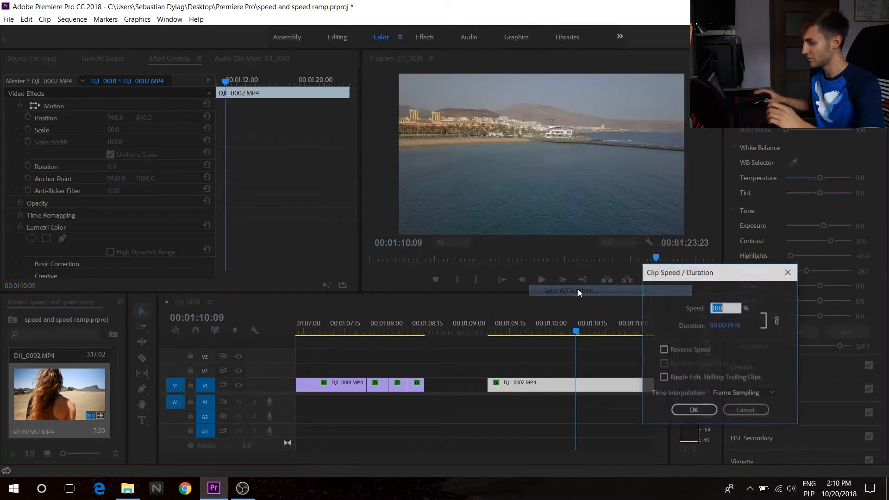
type("800")
key("Return")
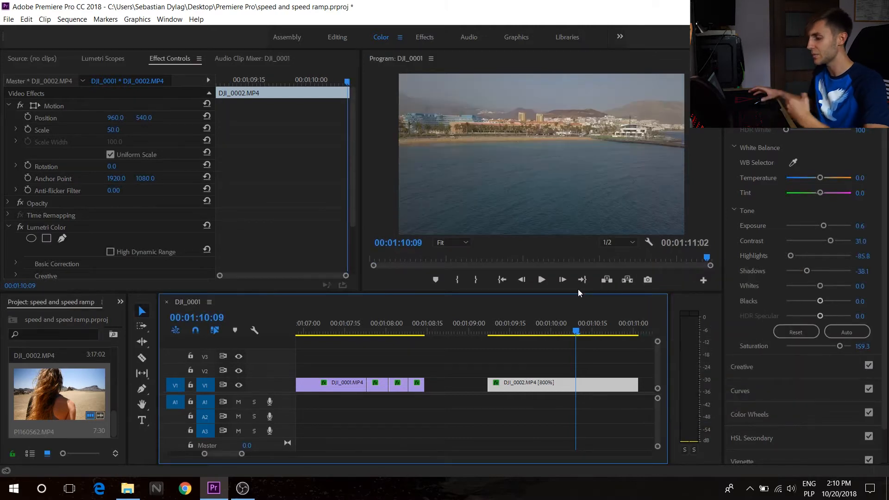
left_click_drag(522, 386, 459, 386)
left_click_drag(430, 330, 436, 330)
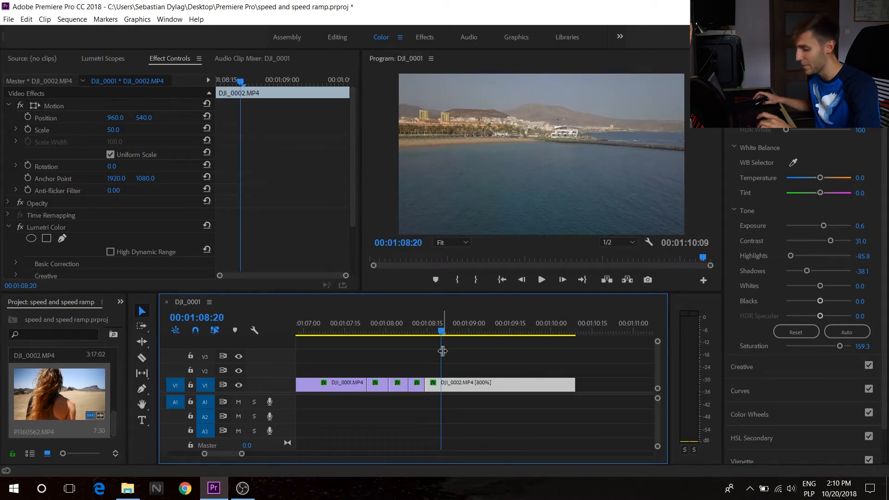
Cut DJI_0002 at 00:01:08:20 and set the remaining part's speed to 400%.
left_click(440, 385)
key("v")
right_click(464, 385)
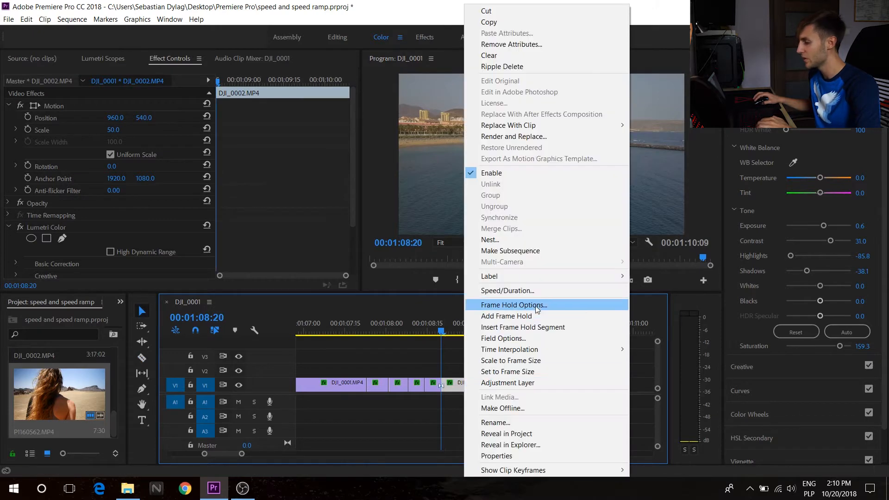
left_click(540, 295)
type("400")
key("Return")
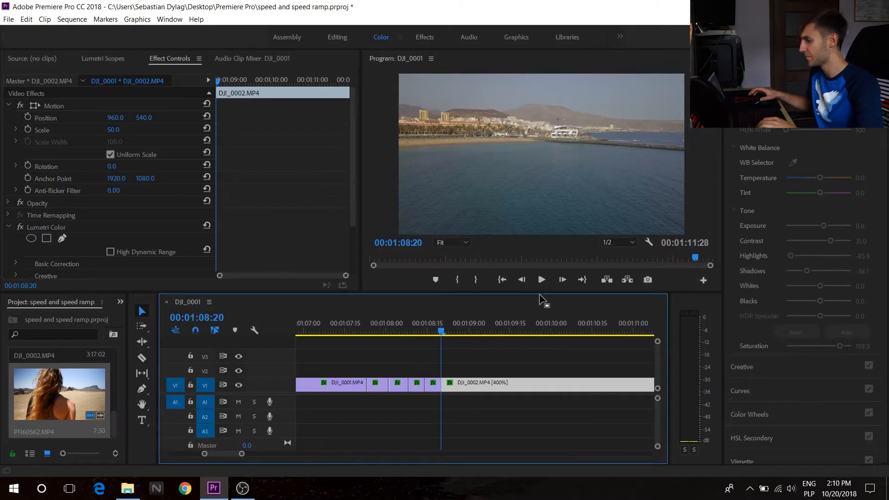
Cut DJI_0002 at 00:01:08:26 and set the remaining part's speed to 200%.
left_click_drag(446, 329, 458, 332)
key("c")
left_click(458, 385)
key("v")
right_click(482, 386)
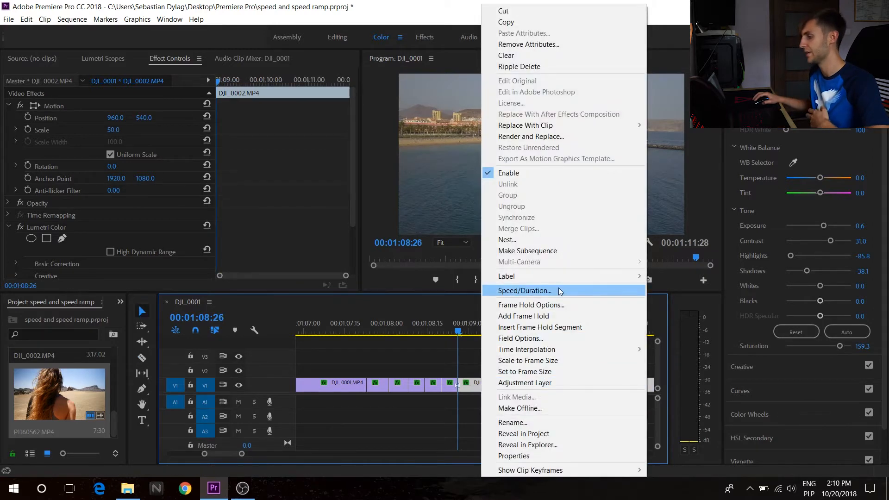
left_click(559, 291)
type("20")
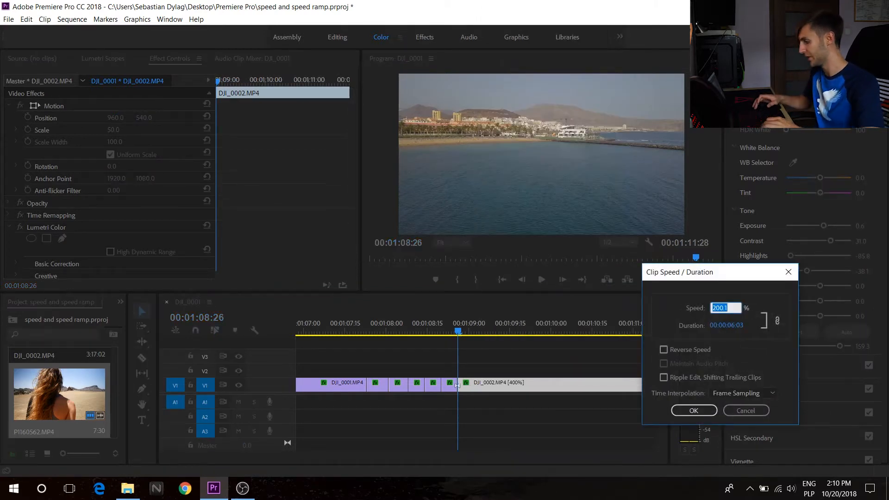
type("0")
key("Return")
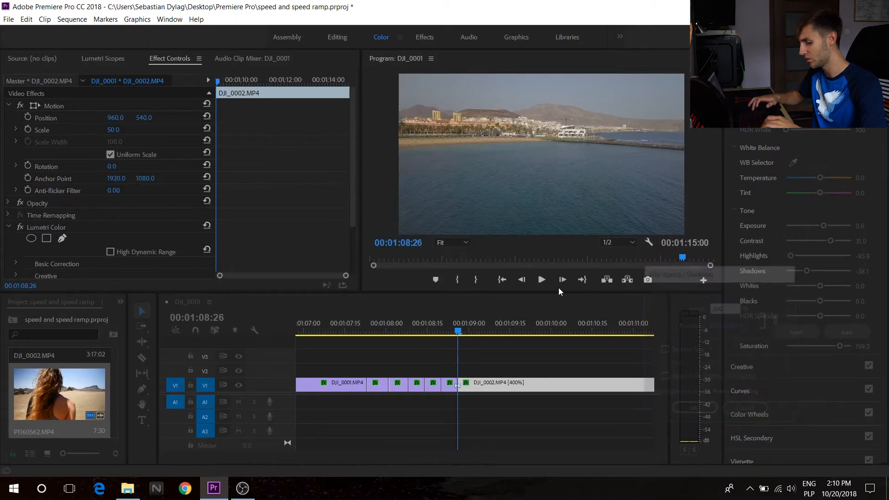
Play back the full speed ramp across both clips.
left_click_drag(468, 334, 473, 334)
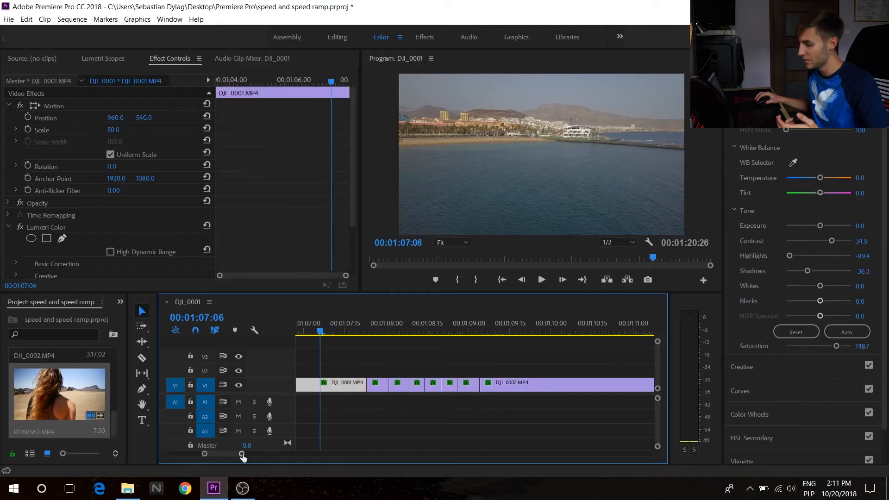
left_click_drag(243, 457, 276, 455)
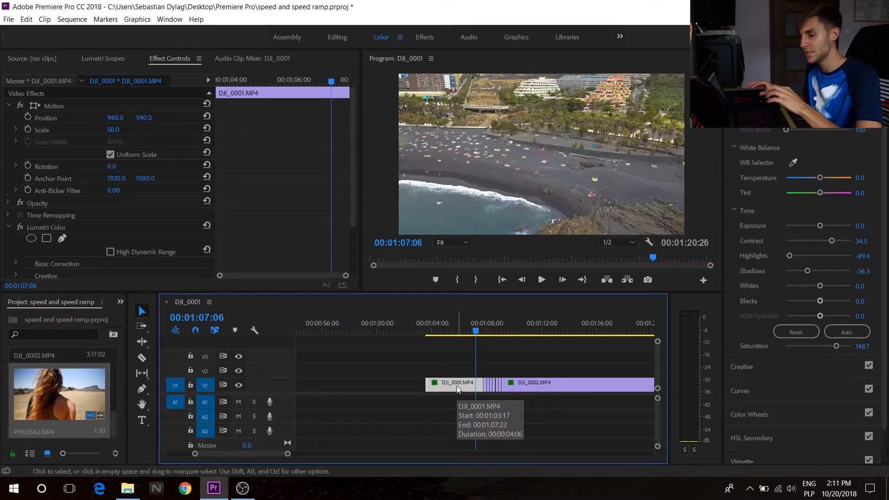
left_click_drag(276, 456, 247, 454)
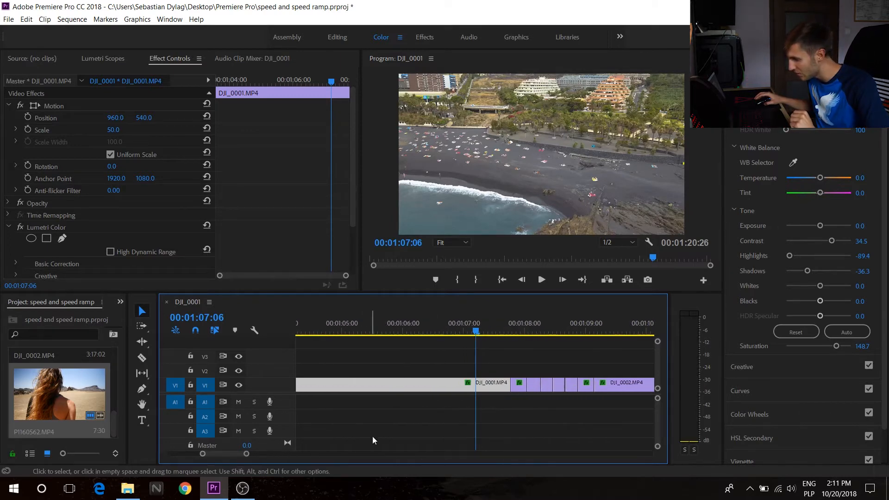
left_click_drag(400, 329, 413, 352)
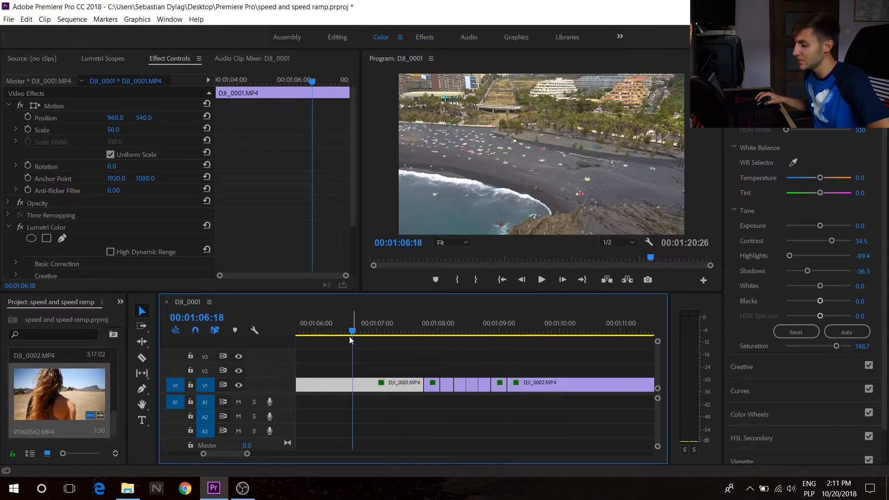
left_click_drag(246, 454, 285, 459)
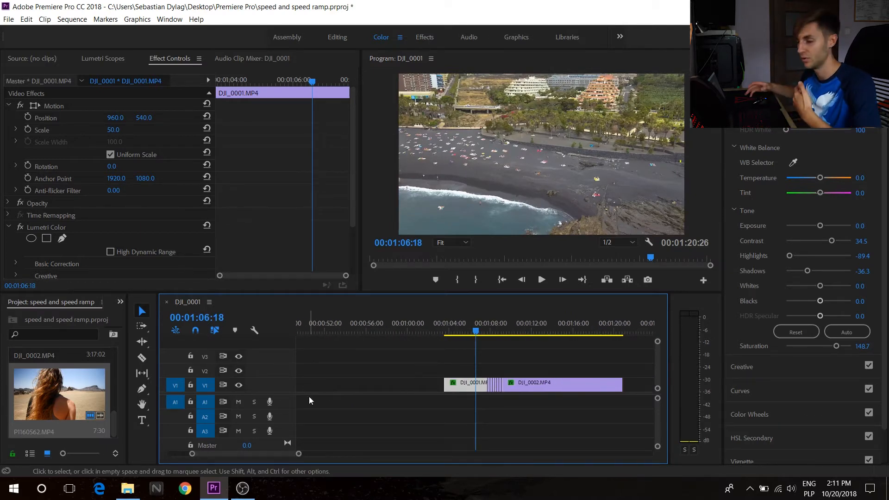
left_click(468, 329)
left_click(541, 281)
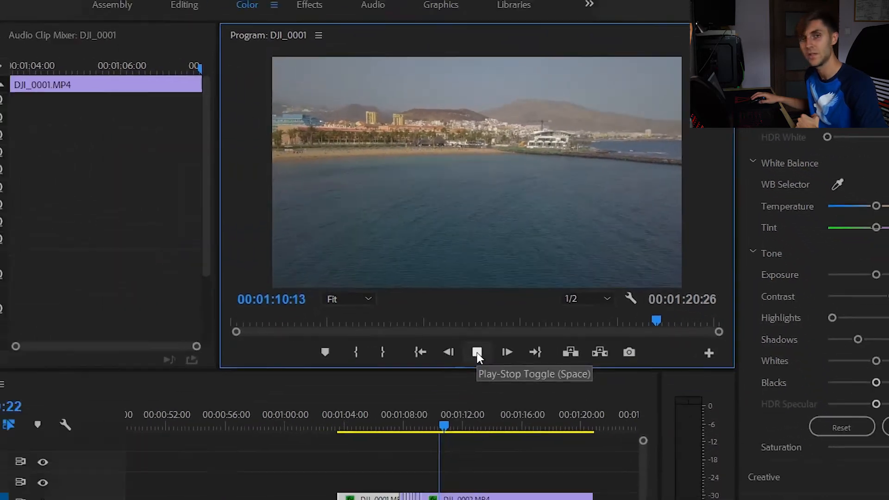
left_click(354, 490)
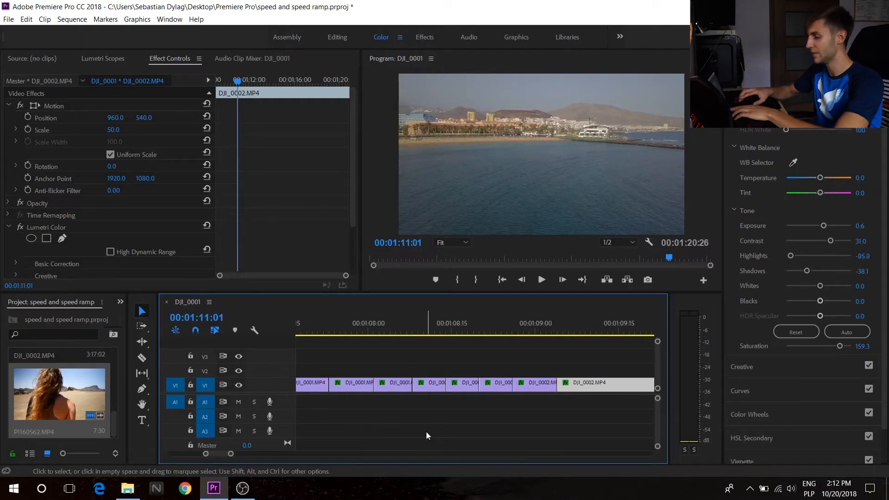
Select all clips in the sequence.
scroll(492, 394, "left", 2)
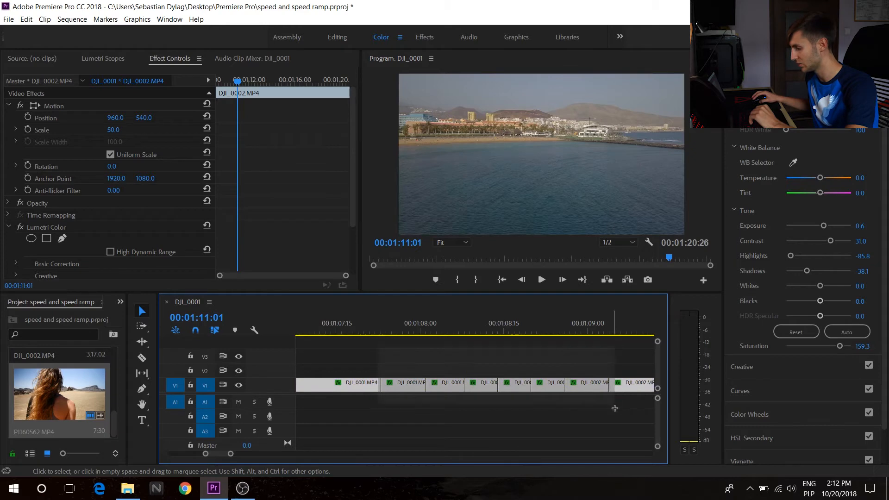
key("ctrl+a")
scroll(611, 410, "right", 2)
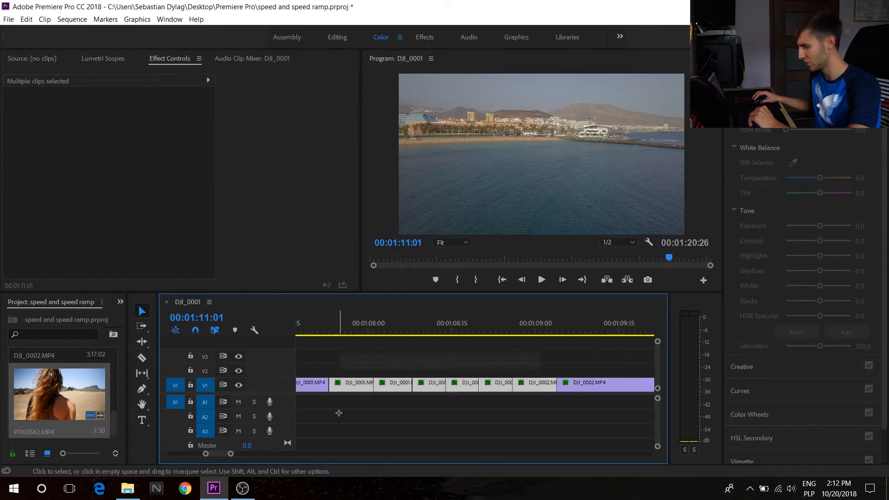